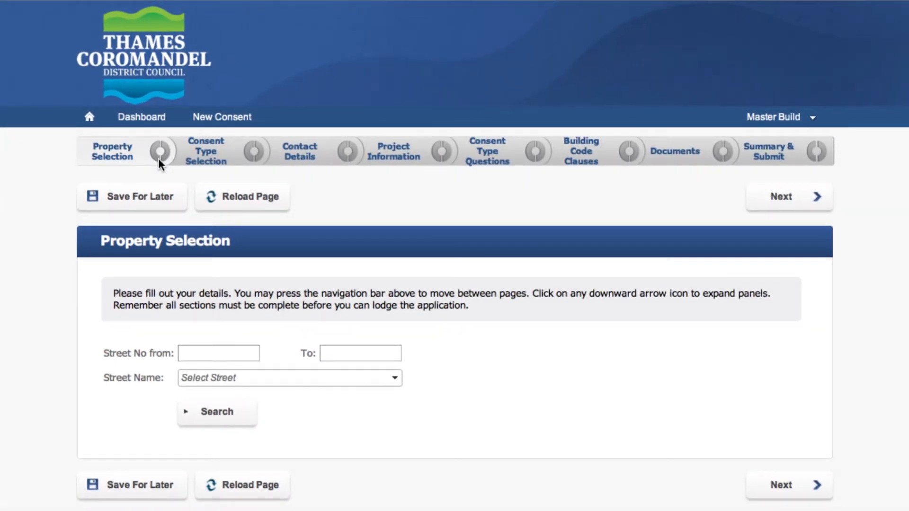
# - Search for the property by entering its street number and picking its street name, and continue with it to Consent Type Selection
pyautogui.click(197, 354)
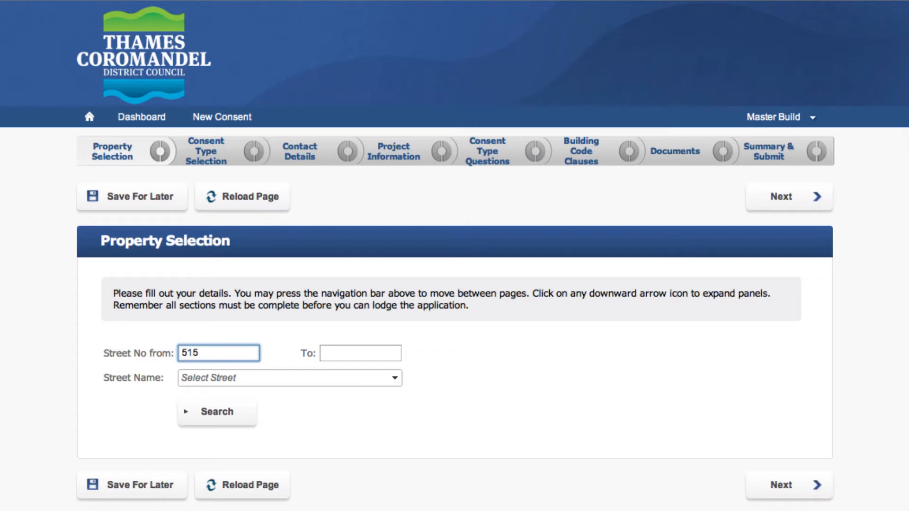
pyautogui.click(195, 378)
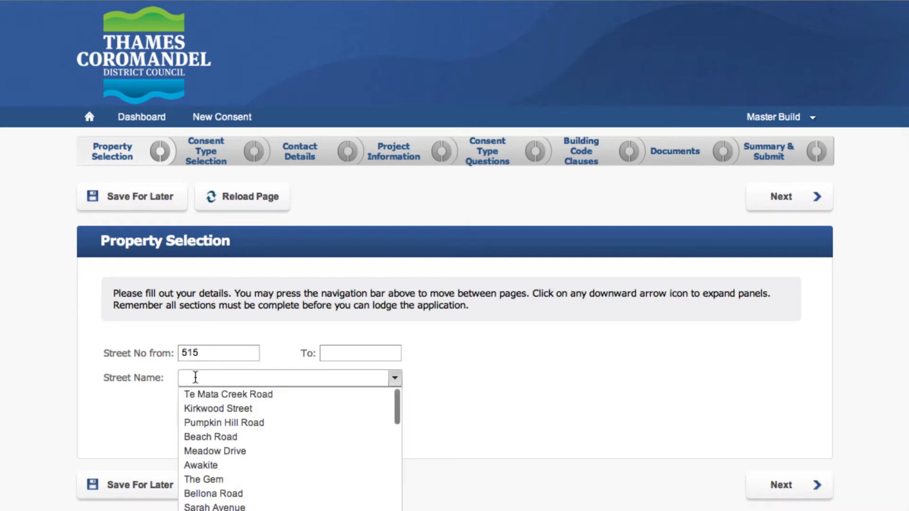
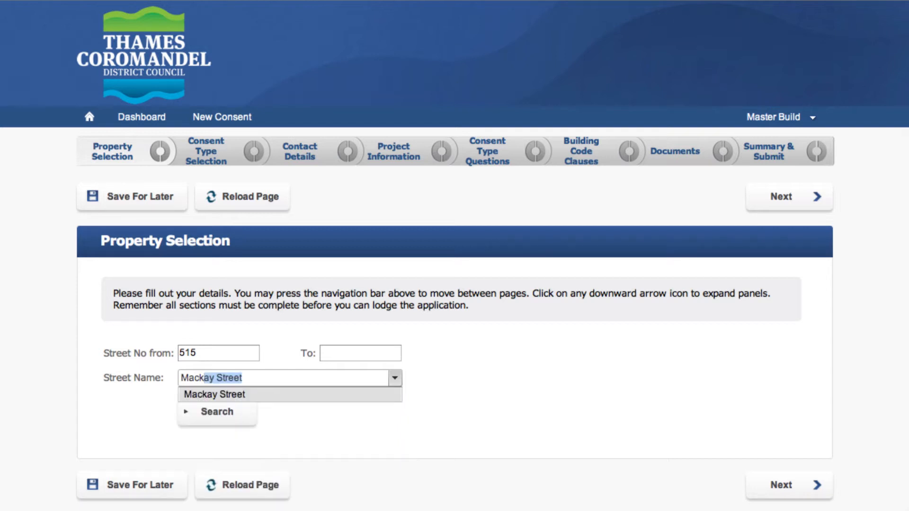
pyautogui.click(264, 395)
pyautogui.click(226, 413)
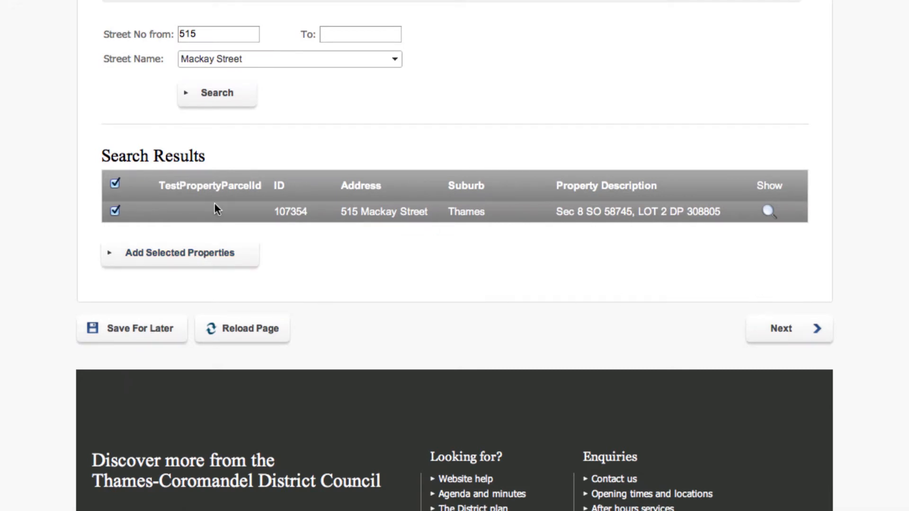
pyautogui.click(787, 333)
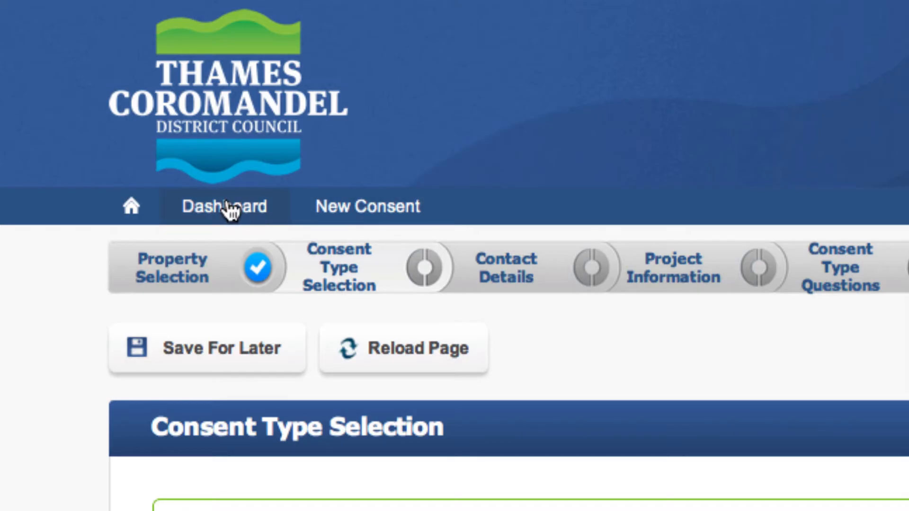
# - Return to the dashboard and delete the two started applications that have no classification or consent type selected
pyautogui.click(231, 208)
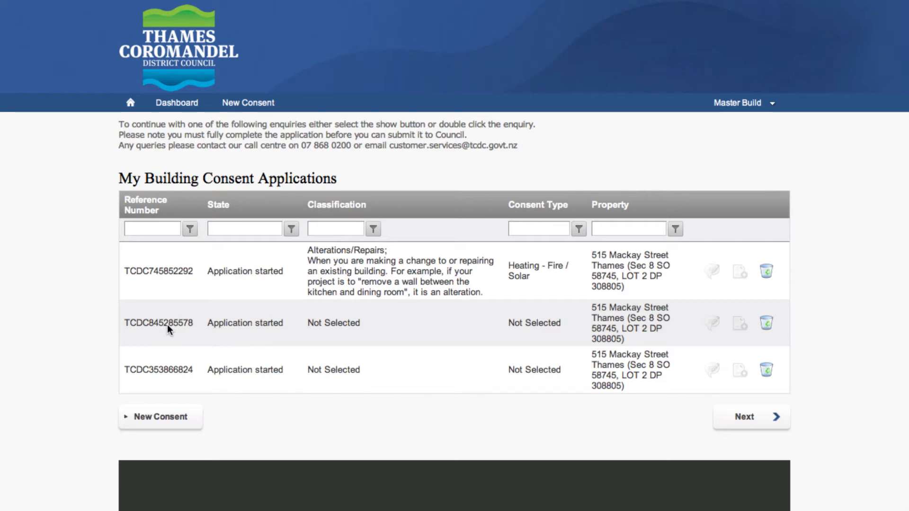
pyautogui.click(767, 370)
pyautogui.click(562, 264)
pyautogui.click(766, 323)
pyautogui.click(532, 263)
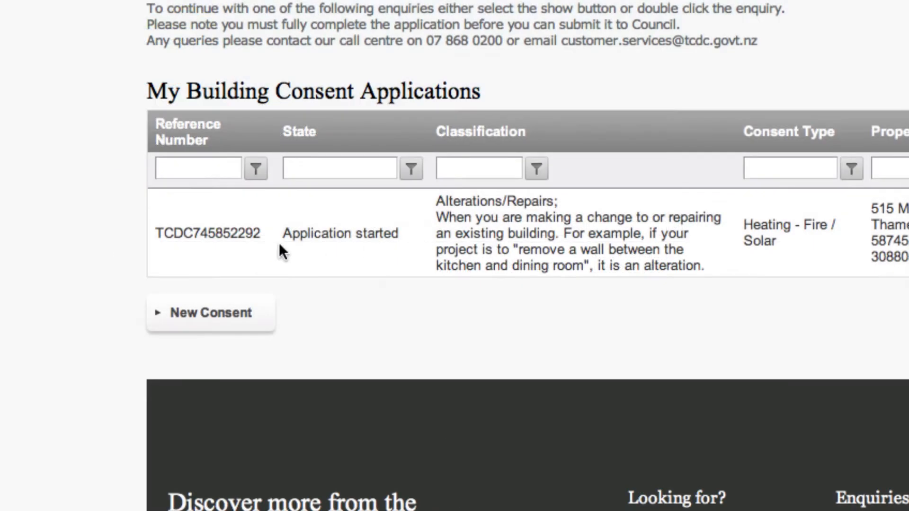
# - Open the remaining Heating - Fire / Solar application at its Consent Type Selection page
pyautogui.click(202, 238)
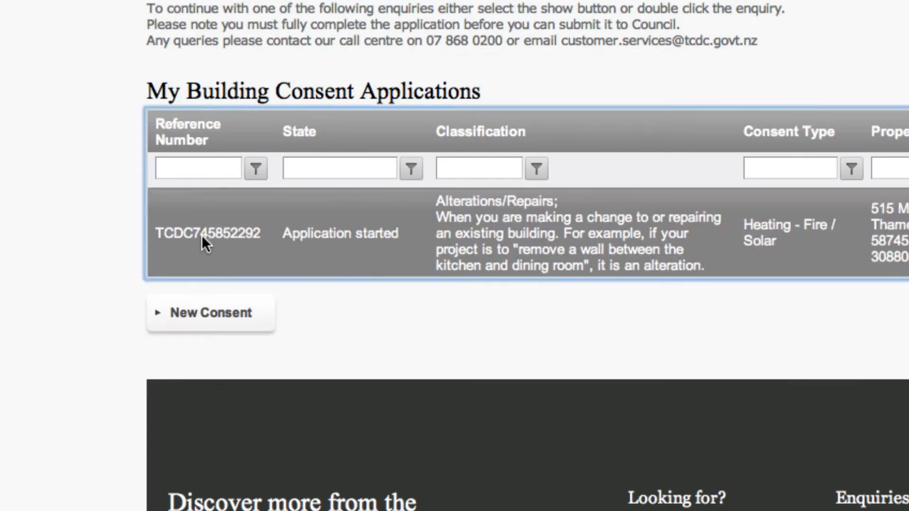
pyautogui.click(752, 328)
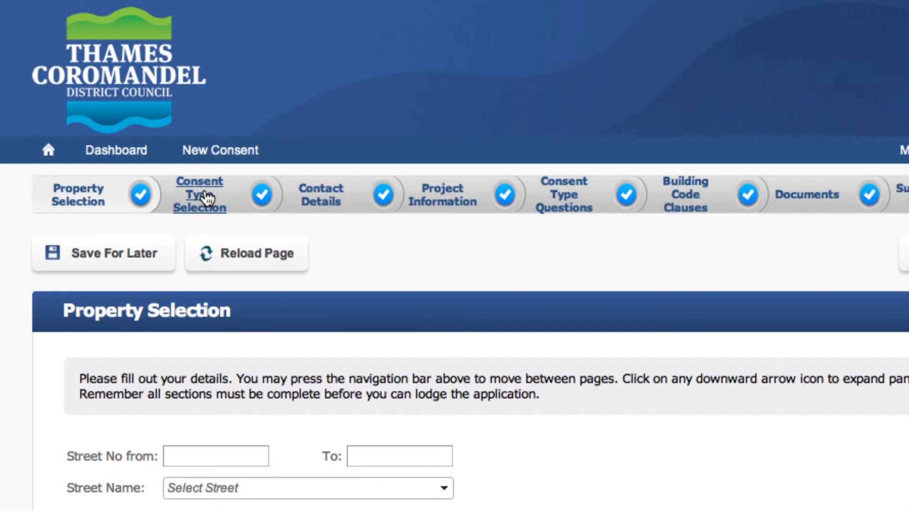
pyautogui.click(205, 198)
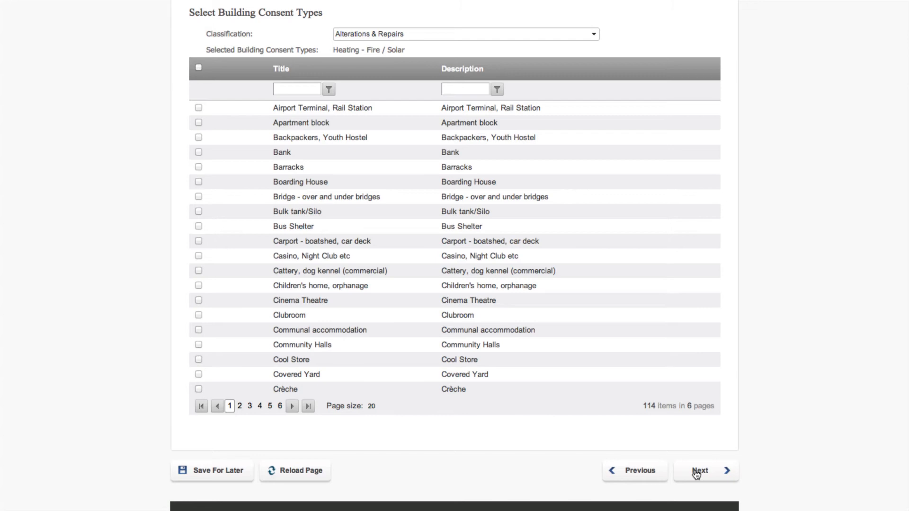
# - Review the Contact Details and Project Information pages, down to Evidence of ownership and Specified Systems, and continue to the Consent Type Questions
pyautogui.click(696, 471)
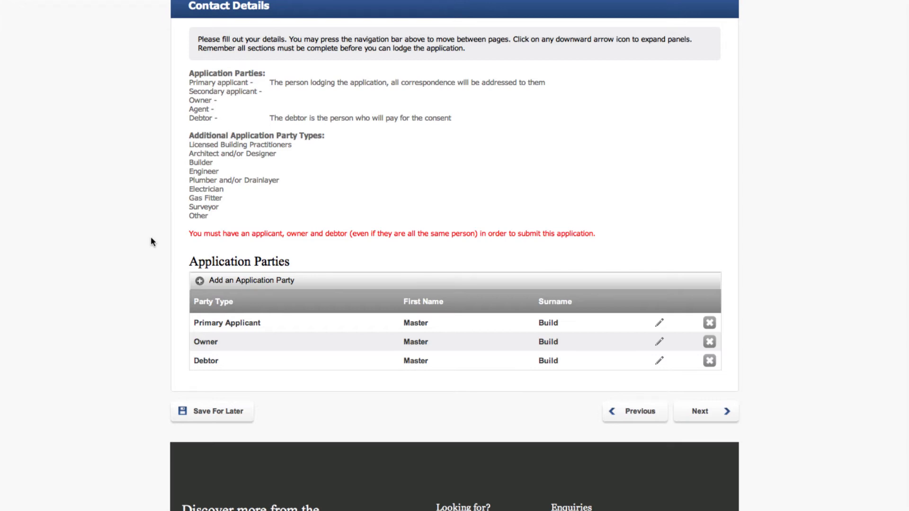
pyautogui.click(709, 412)
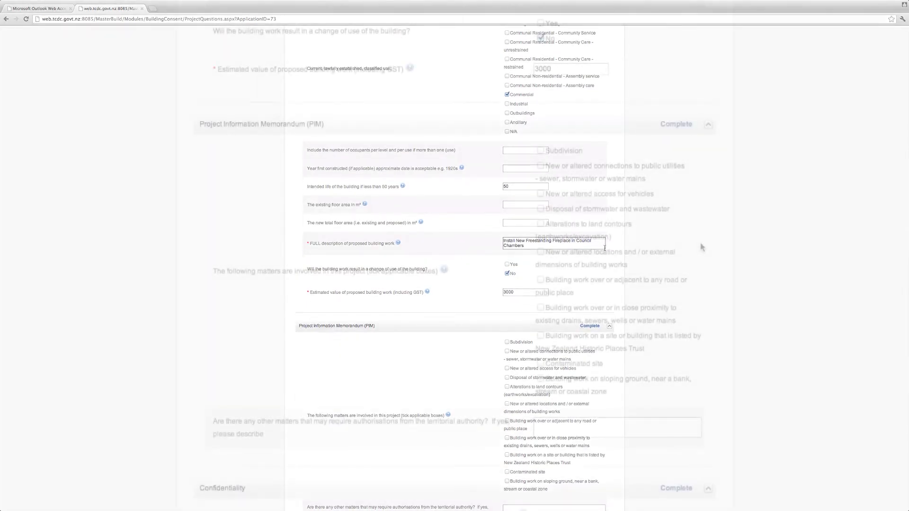
pyautogui.scroll(-2, 702, 247)
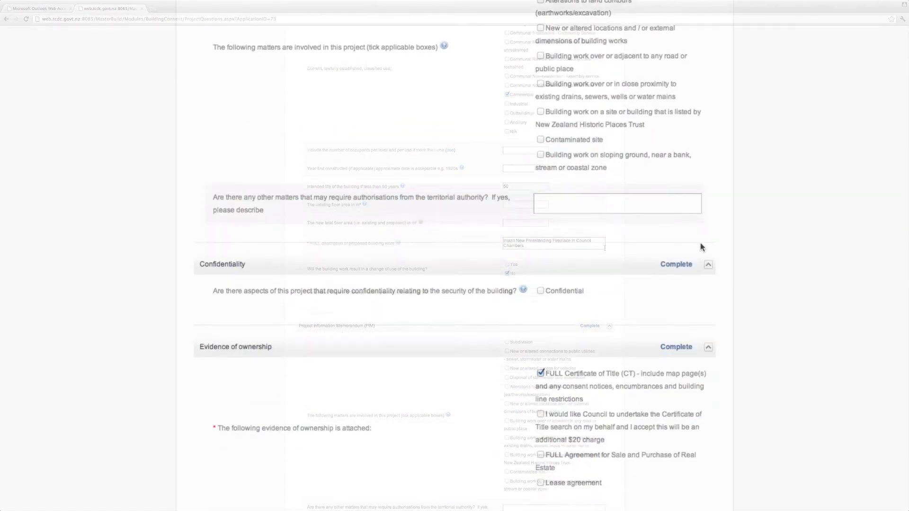
pyautogui.scroll(-3, 700, 247)
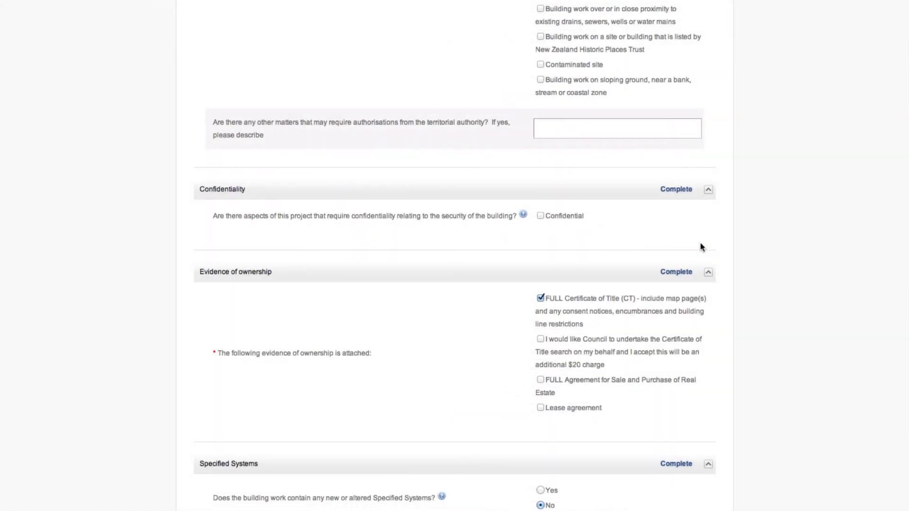
pyautogui.scroll(-3, 701, 246)
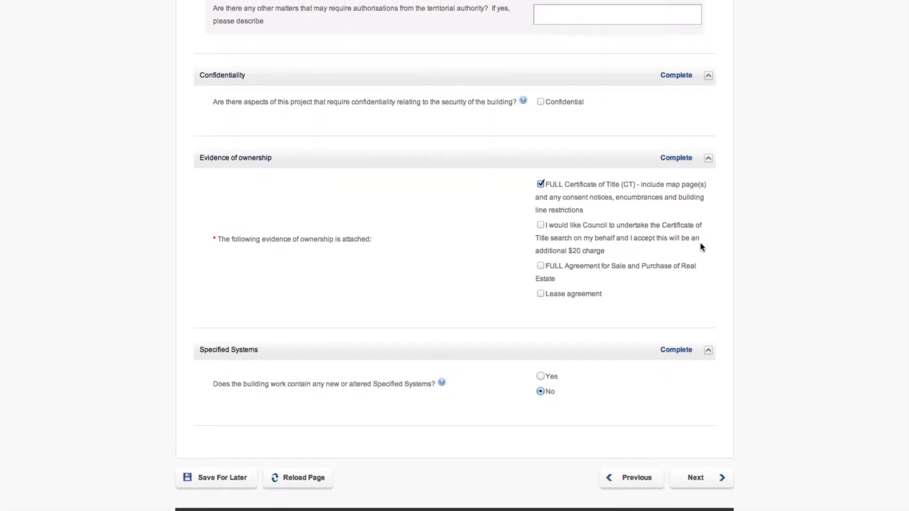
pyautogui.click(692, 478)
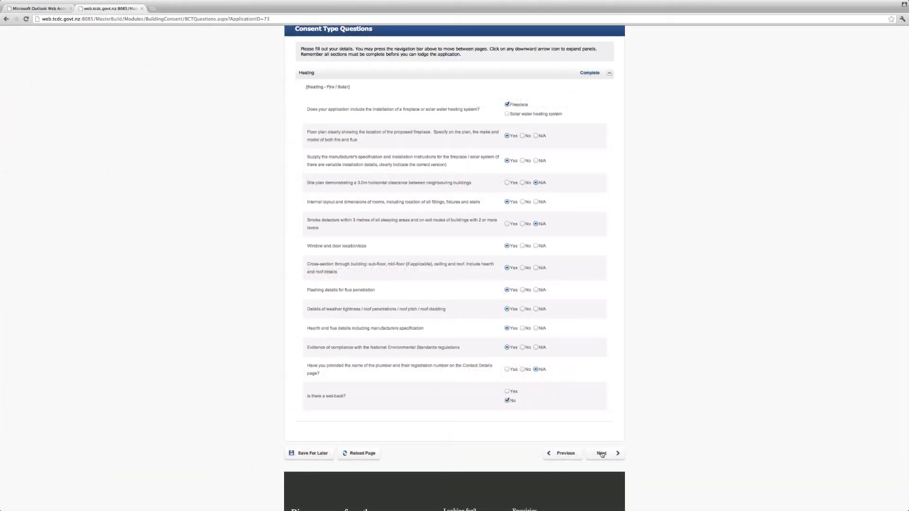
# - Examine the compliance solutions for clauses B1 Structure and E2 External Moisture, and continue to the supporting documents
pyautogui.click(602, 454)
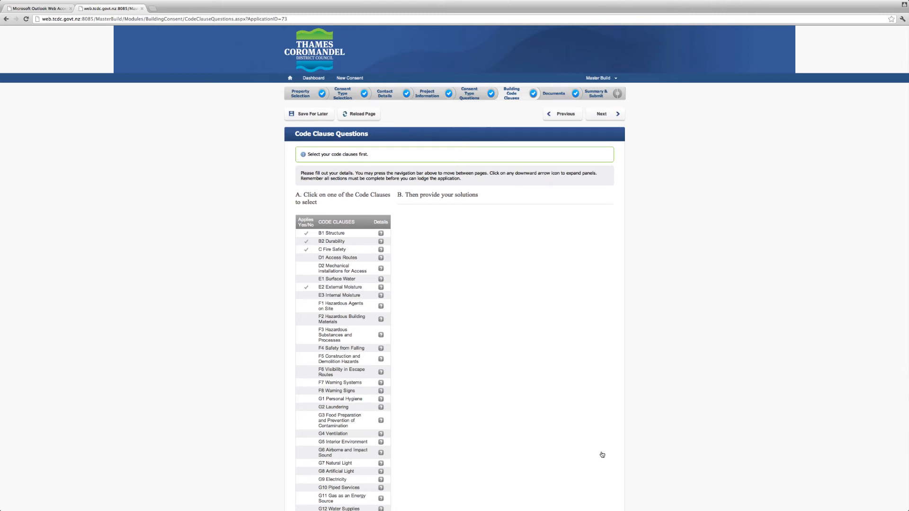
pyautogui.scroll(-4, 602, 455)
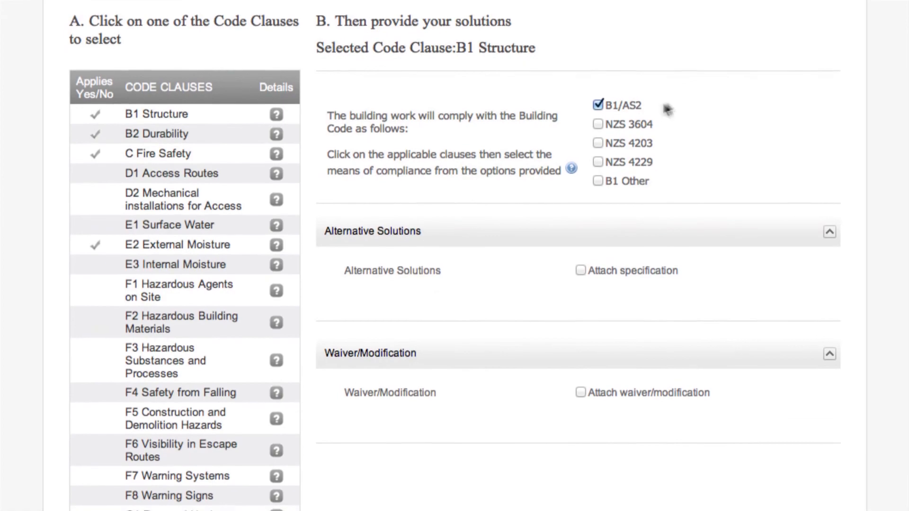
pyautogui.click(168, 245)
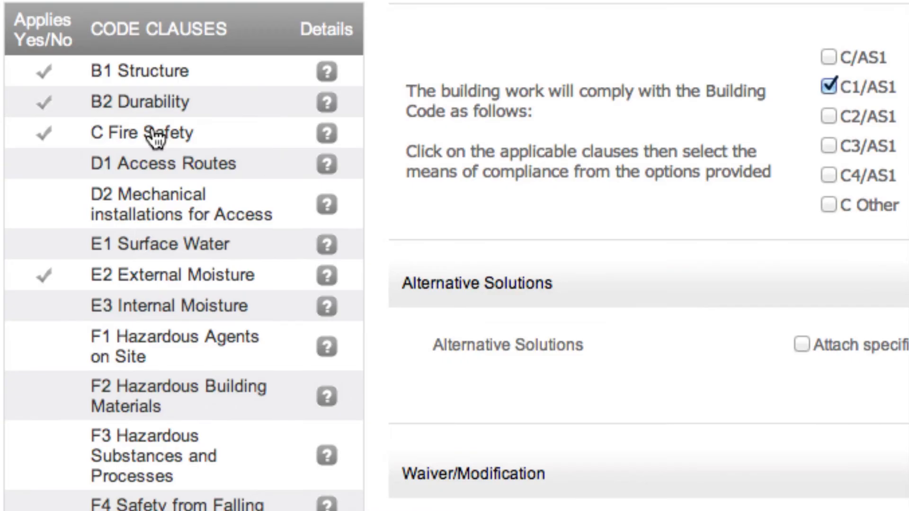
pyautogui.click(140, 277)
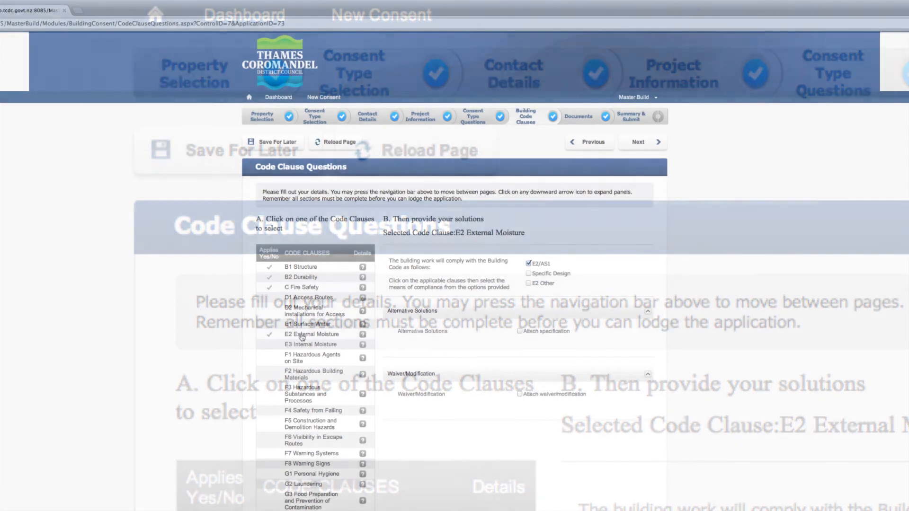
pyautogui.scroll(-5, 301, 337)
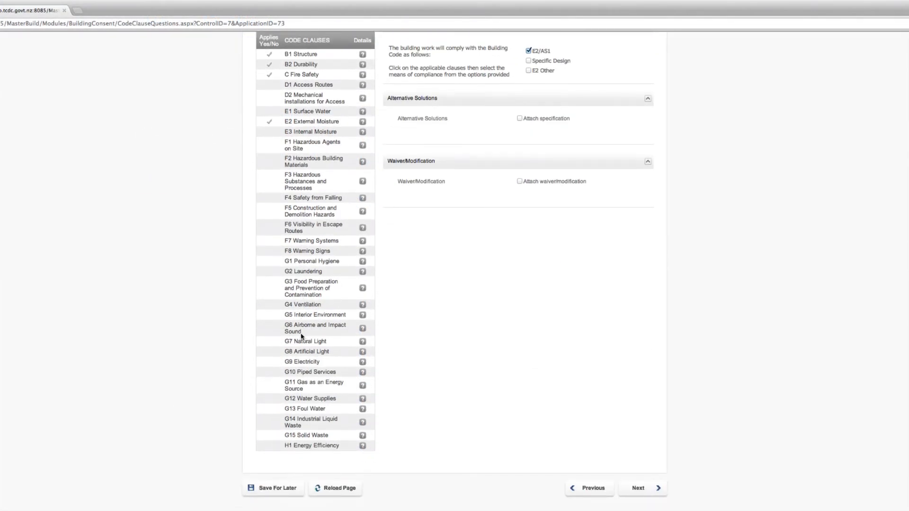
pyautogui.click(639, 489)
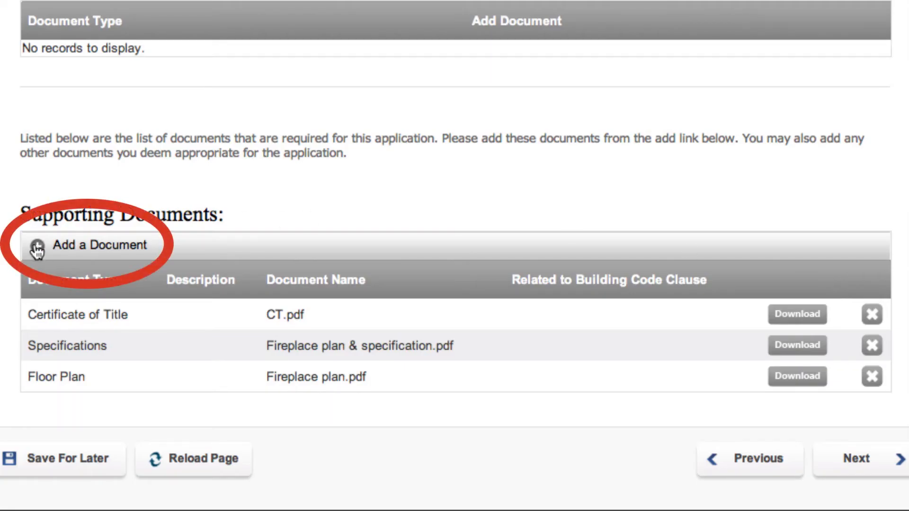
# - Start a new supporting document of type Floor Plan with the description "Fireplace floor plan"
pyautogui.click(37, 247)
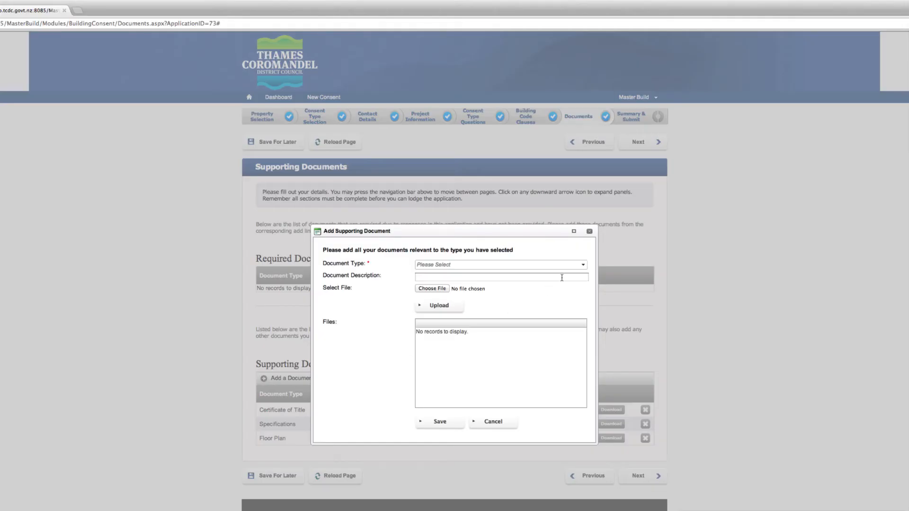
pyautogui.click(583, 265)
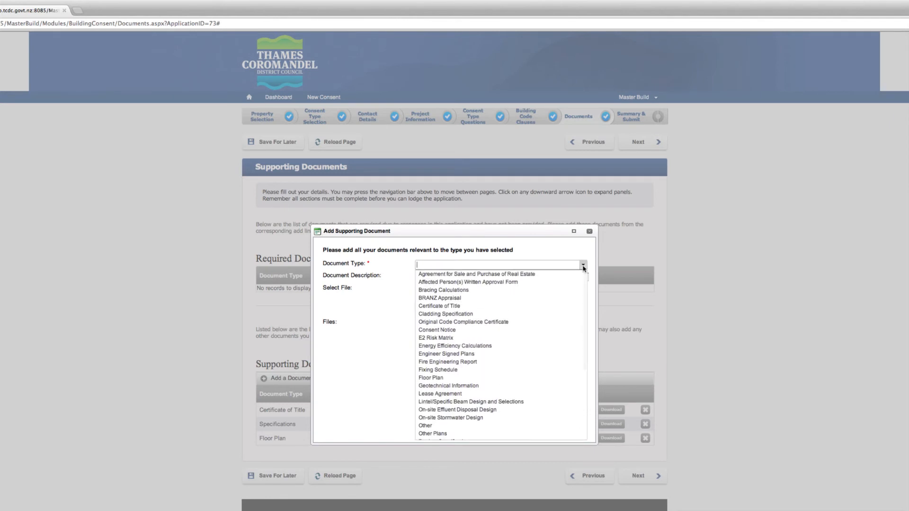
pyautogui.click(440, 378)
pyautogui.write('Fireplace floor plan')
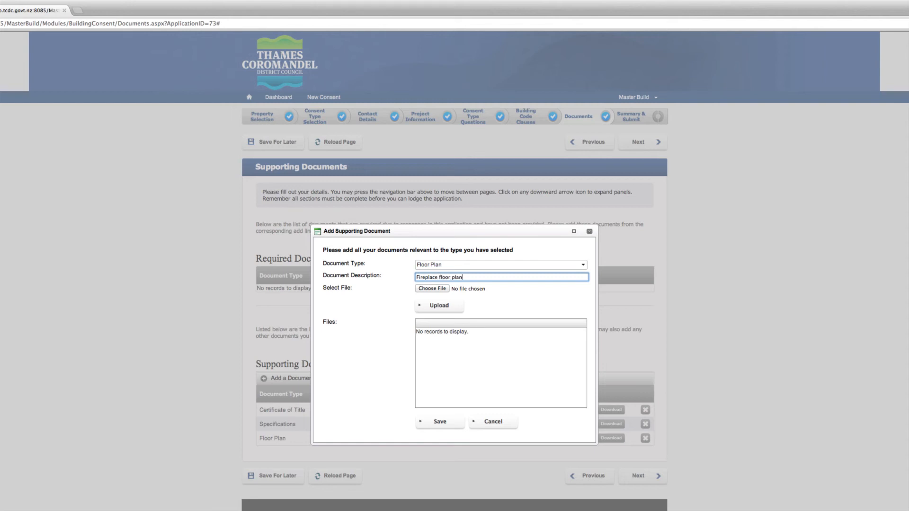
# - Choose Fireplace plan.pdf from the Desktop as the supporting document's file and upload it
pyautogui.click(439, 290)
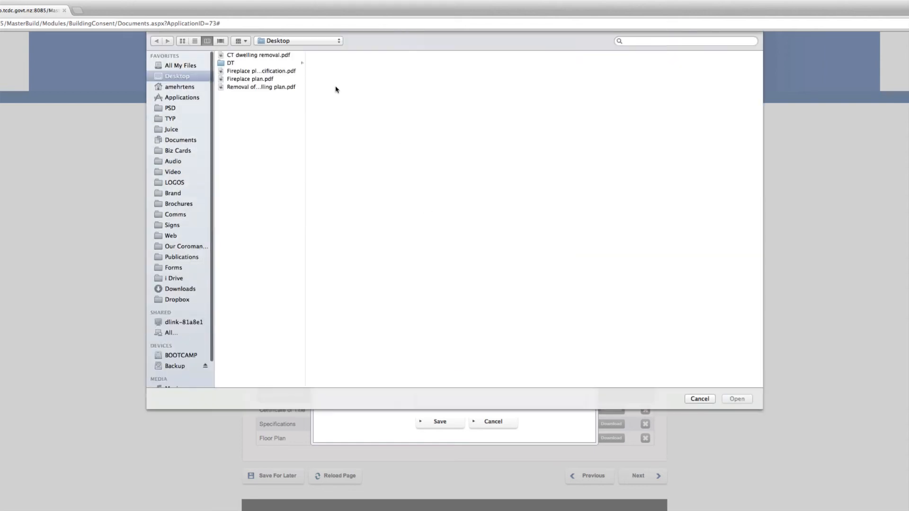
pyautogui.click(263, 79)
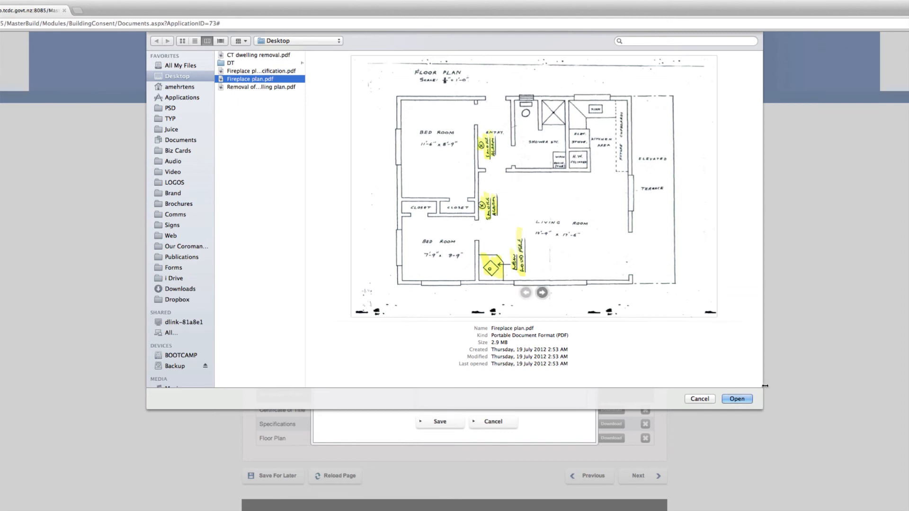
pyautogui.click(737, 399)
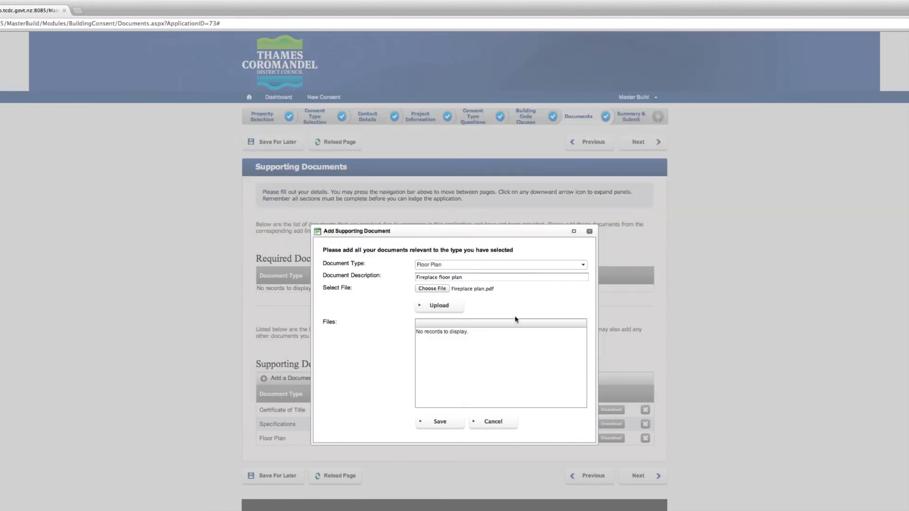
pyautogui.click(441, 308)
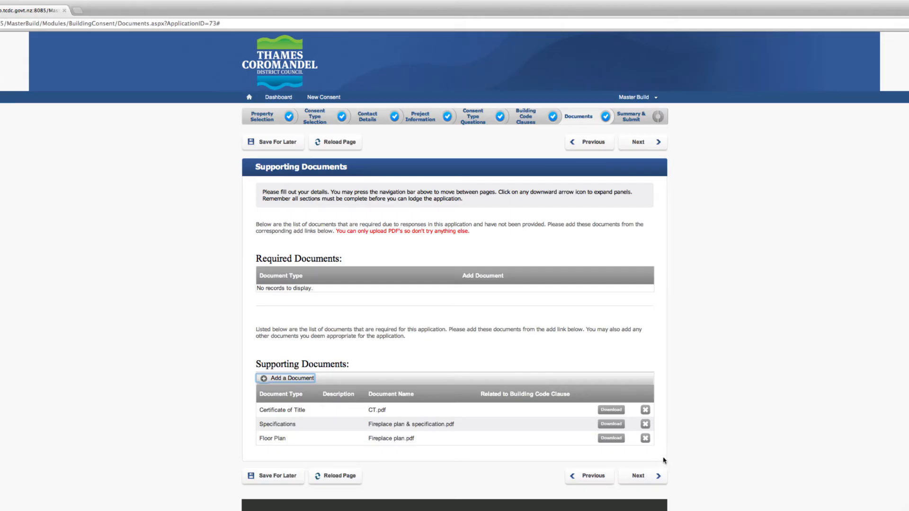
# - Expand and review the application's sections on the Summary and Submit page, and request the summary report without saving it
pyautogui.click(639, 476)
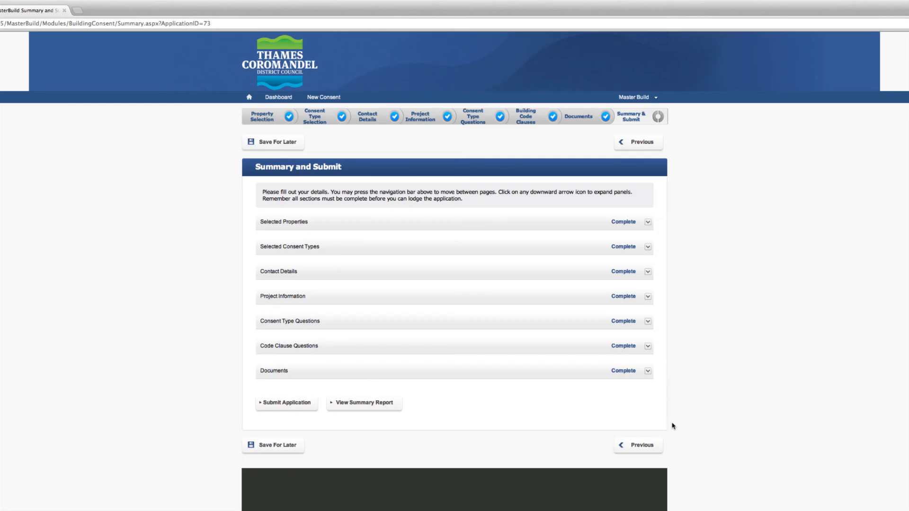
pyautogui.click(648, 224)
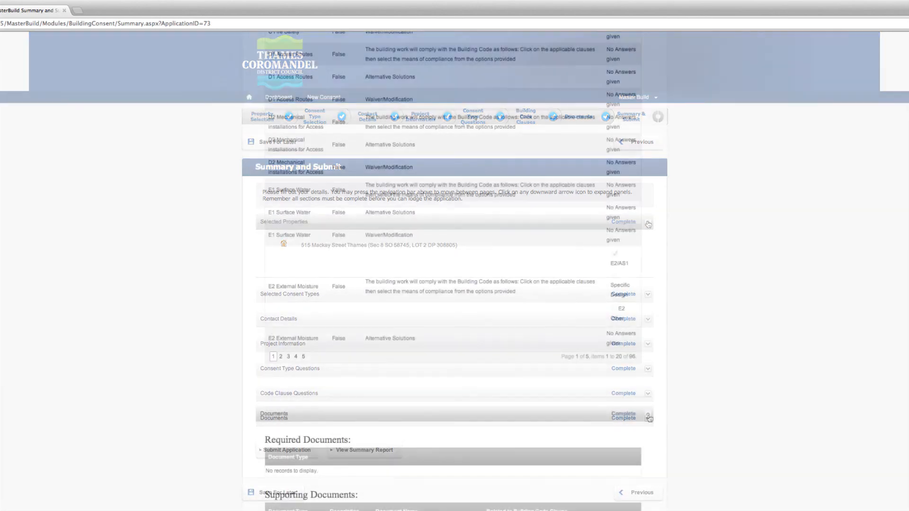
pyautogui.scroll(-5, 649, 417)
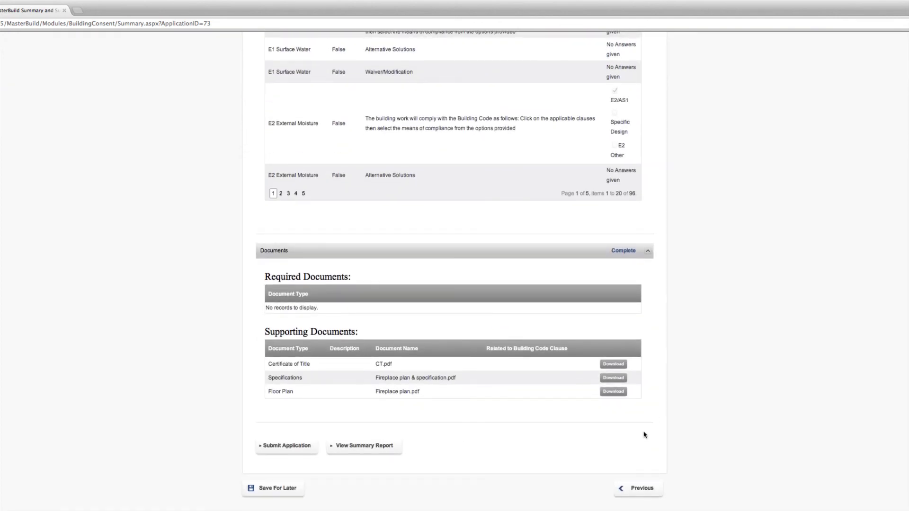
pyautogui.click(357, 448)
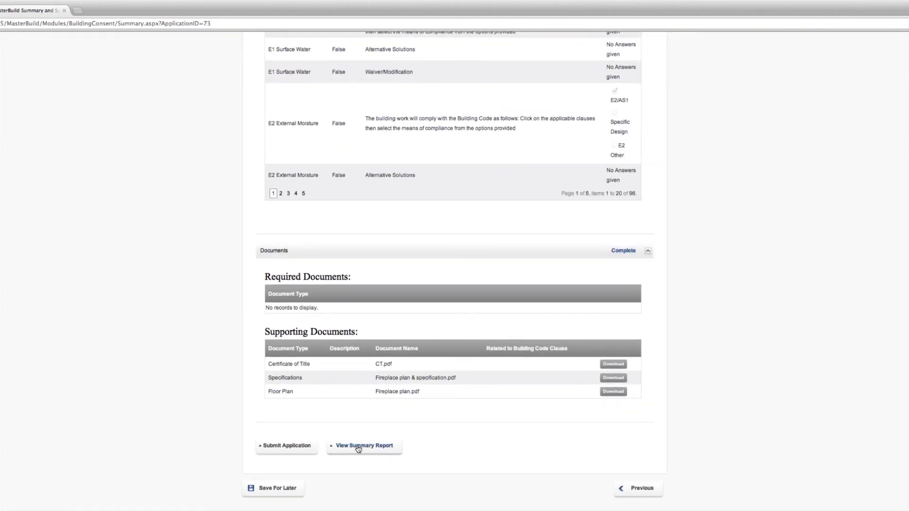
pyautogui.click(561, 214)
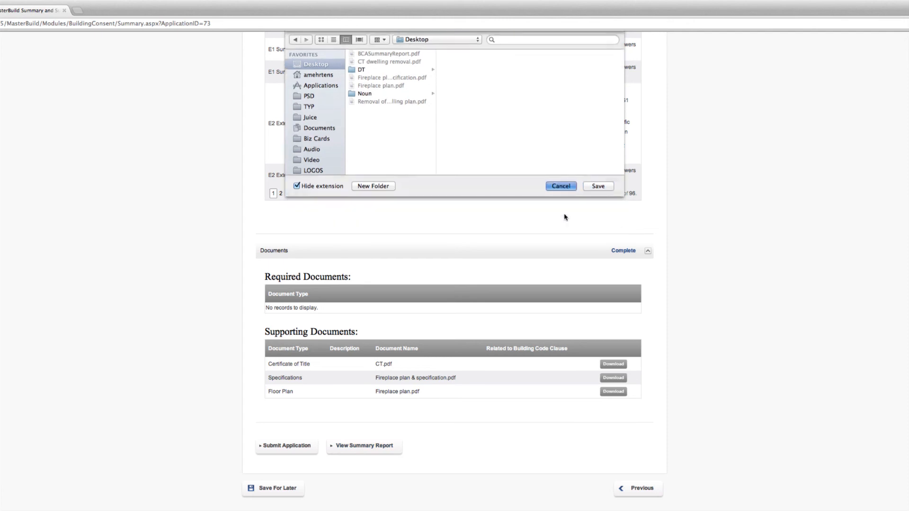
# - Submit the building consent application and highlight its reference number on the confirmation page
pyautogui.click(289, 446)
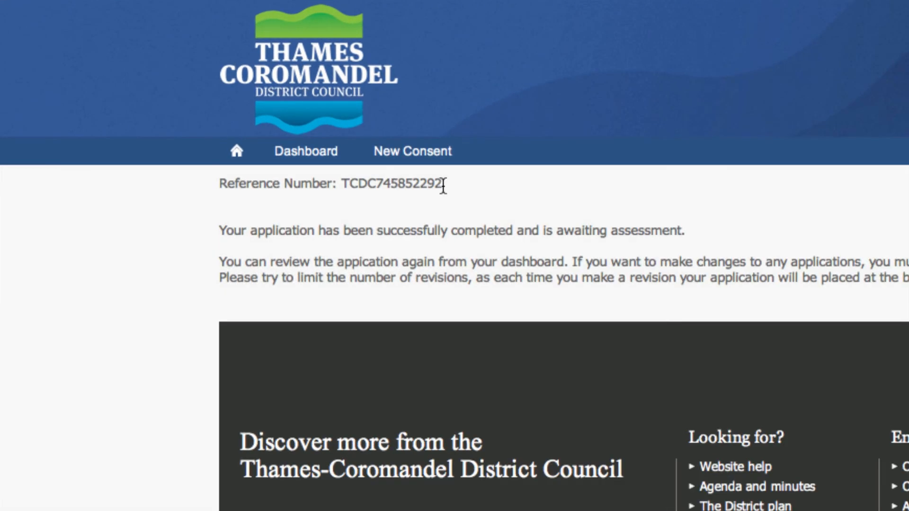
pyautogui.moveTo(442, 184); pyautogui.dragTo(341, 186)
pyautogui.click(175, 260)
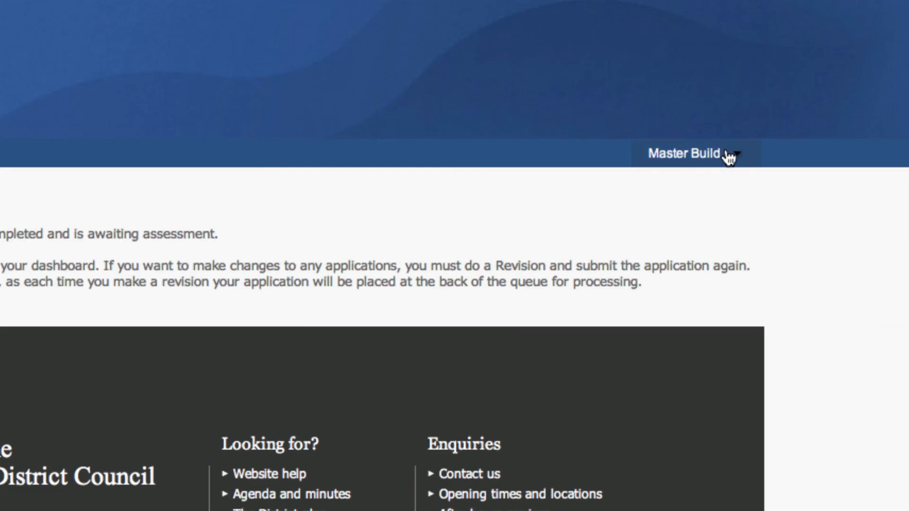
pyautogui.click(729, 156)
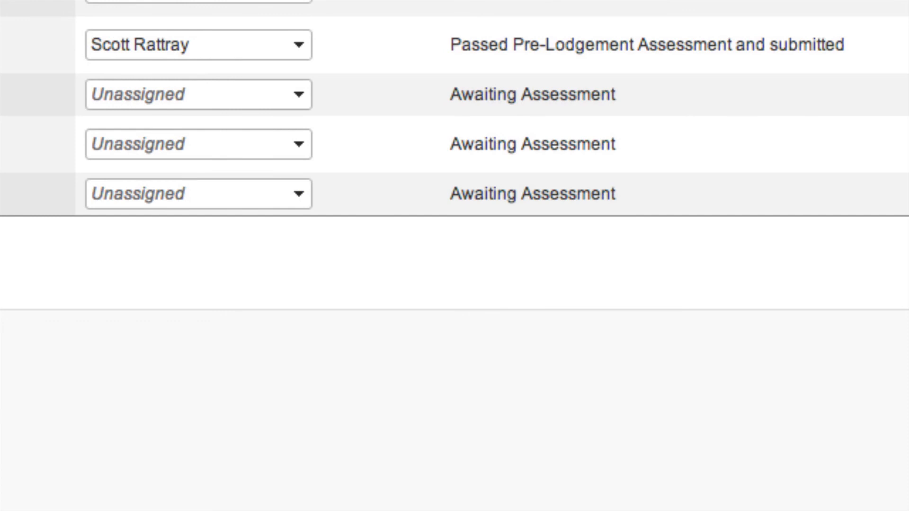
# - Assign the first unassigned application awaiting assessment to a council officer, and mark its application type response as Correct
pyautogui.click(299, 94)
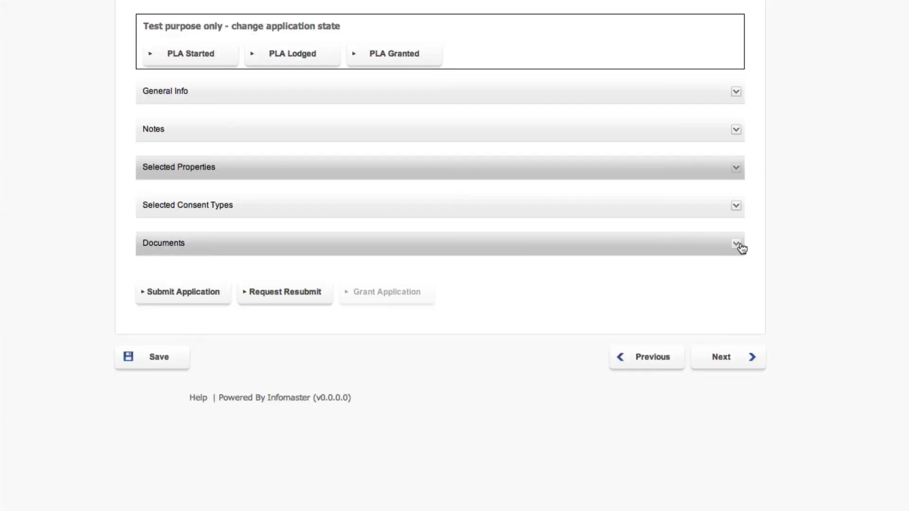
pyautogui.click(738, 245)
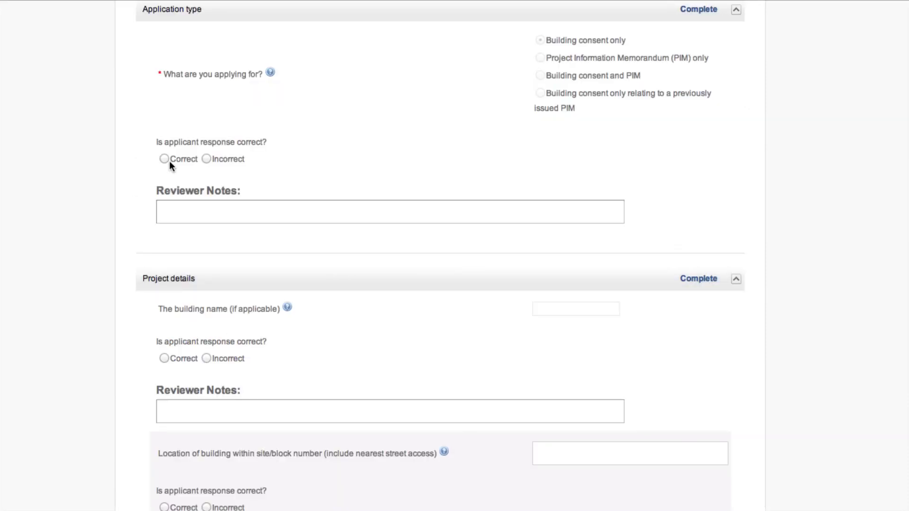
pyautogui.click(164, 159)
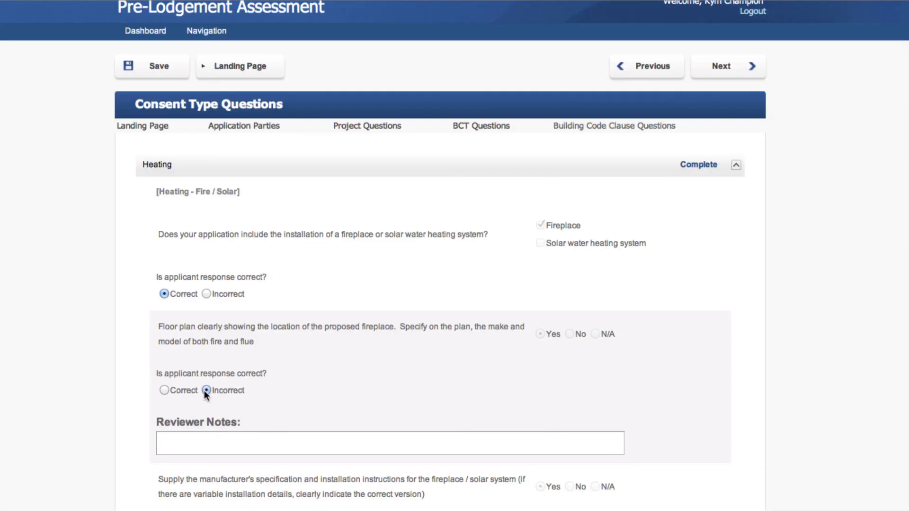
# - Mark the fireplace floor plan response as Incorrect, with a reviewer note beginning "Floor plan does not show"
pyautogui.click(201, 439)
pyautogui.write('Floor plan does no')
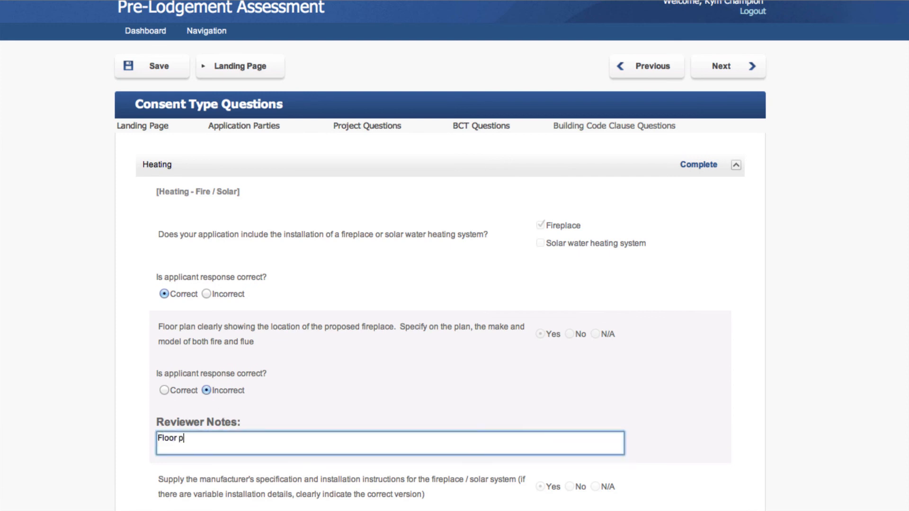
pyautogui.write('t show')
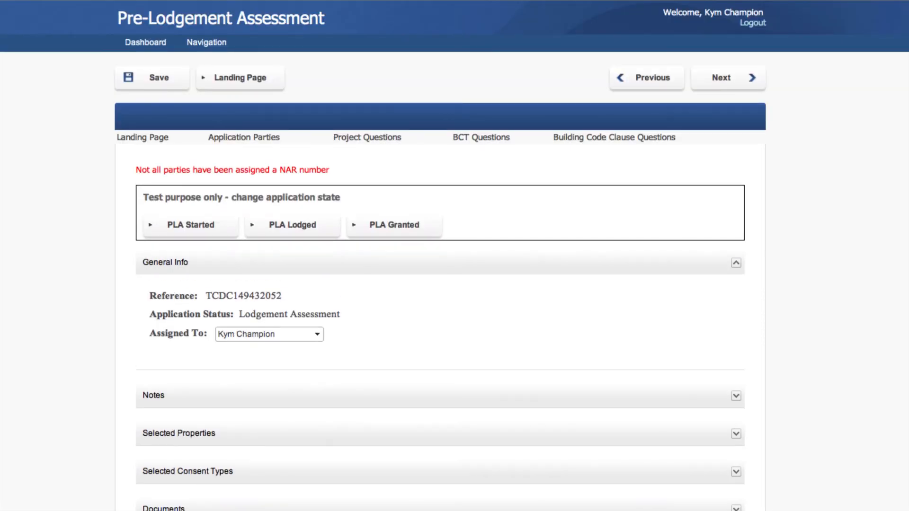
# - Review the assessment's application parties, project information, consent type questions and building code clauses
pyautogui.click(242, 140)
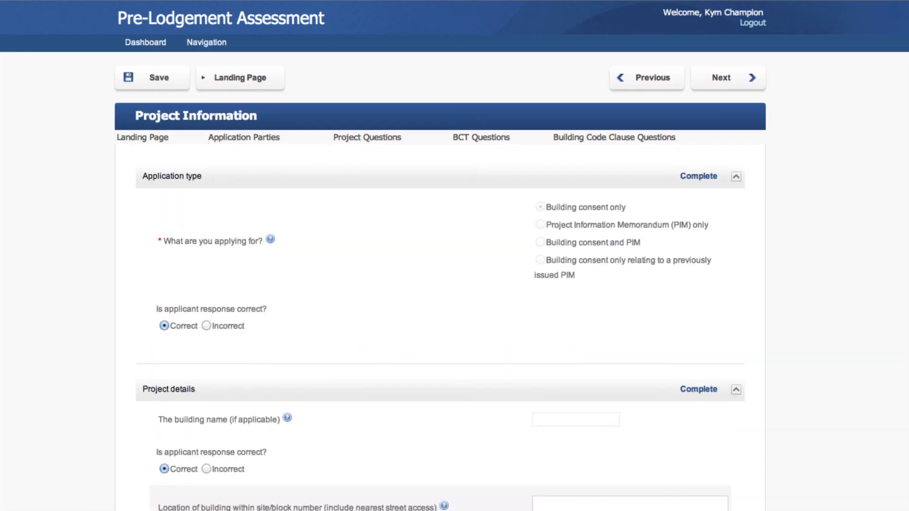
pyautogui.scroll(-1, 717, 303)
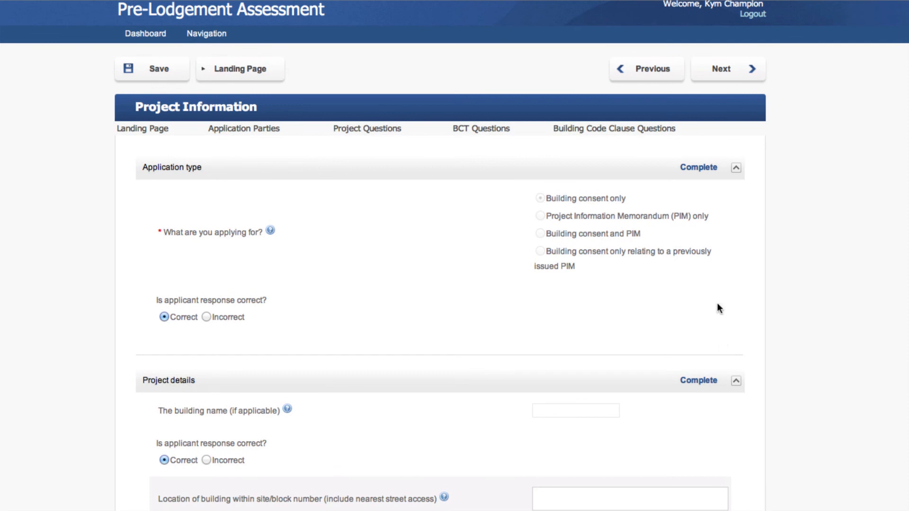
pyautogui.click(723, 71)
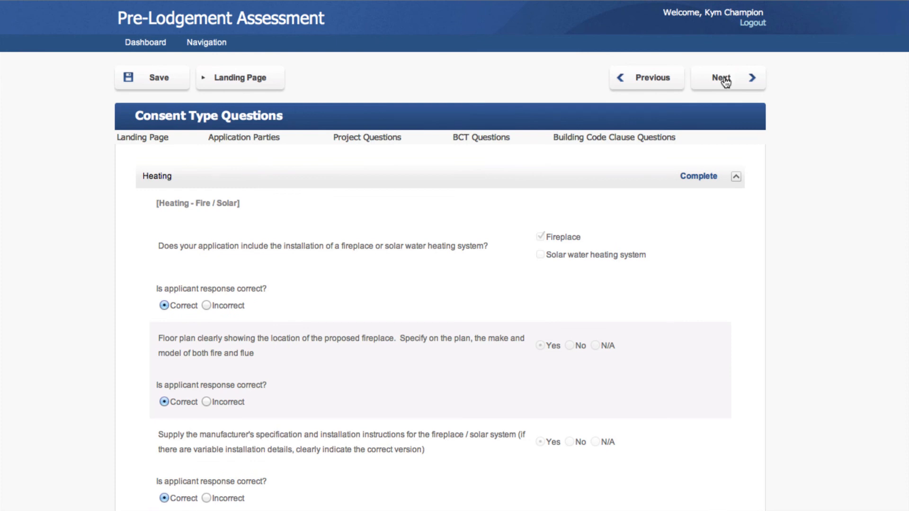
pyautogui.click(724, 81)
pyautogui.scroll(-5, 825, 386)
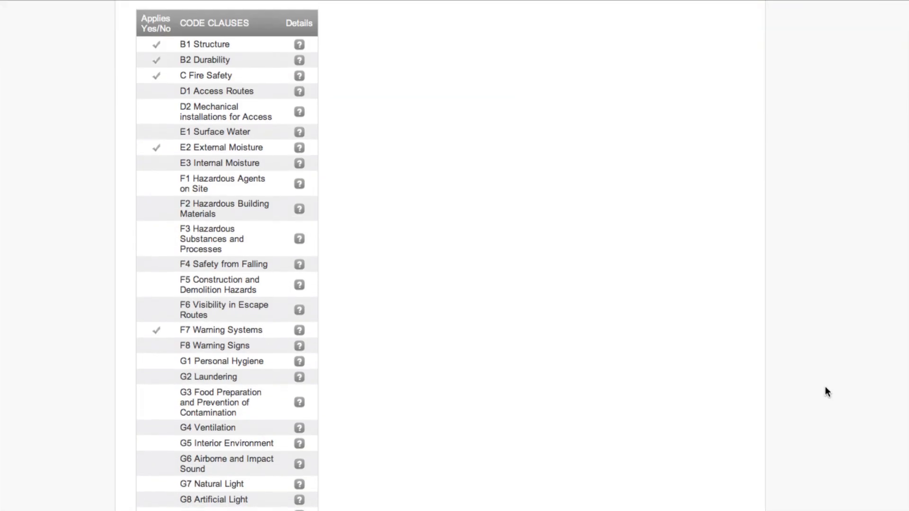